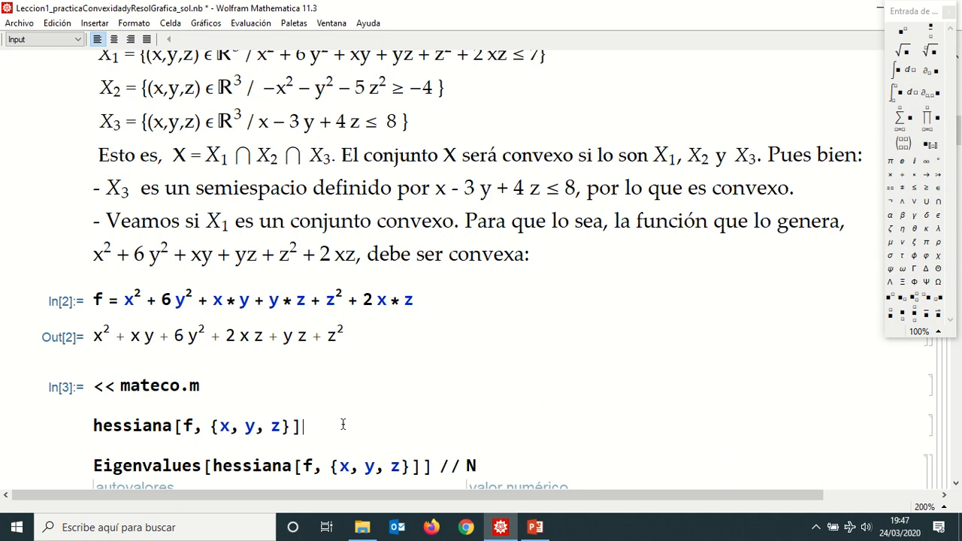
Step: Evaluate the Hessian of f and store it by re-evaluating the cell as hesf = hessiana[f, {x, y, z}]
key("shift+Return")
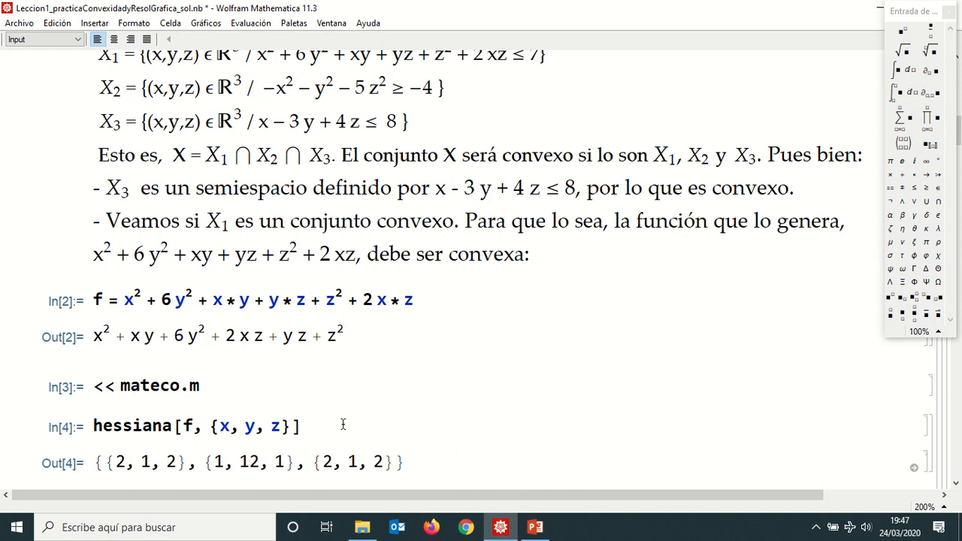
scroll(342, 426, "down", 3)
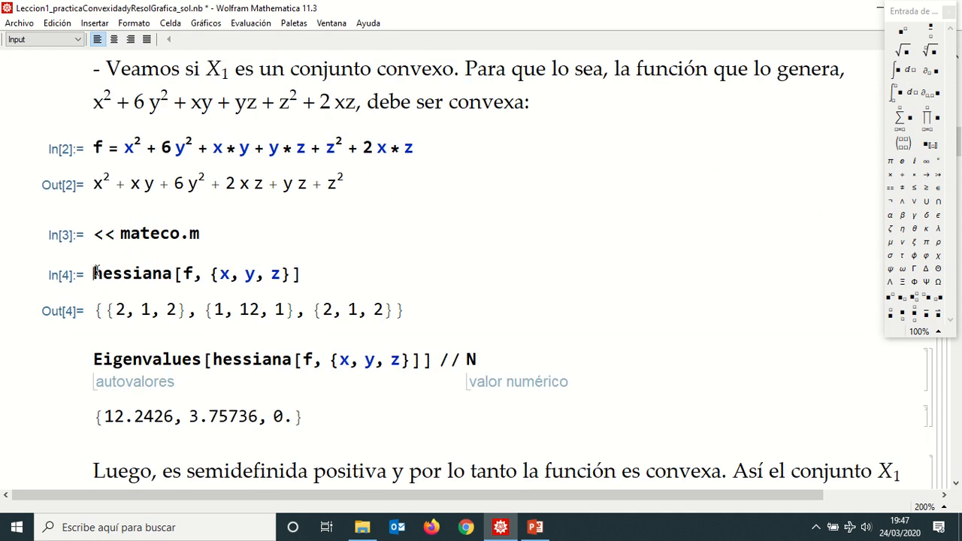
type("hesf")
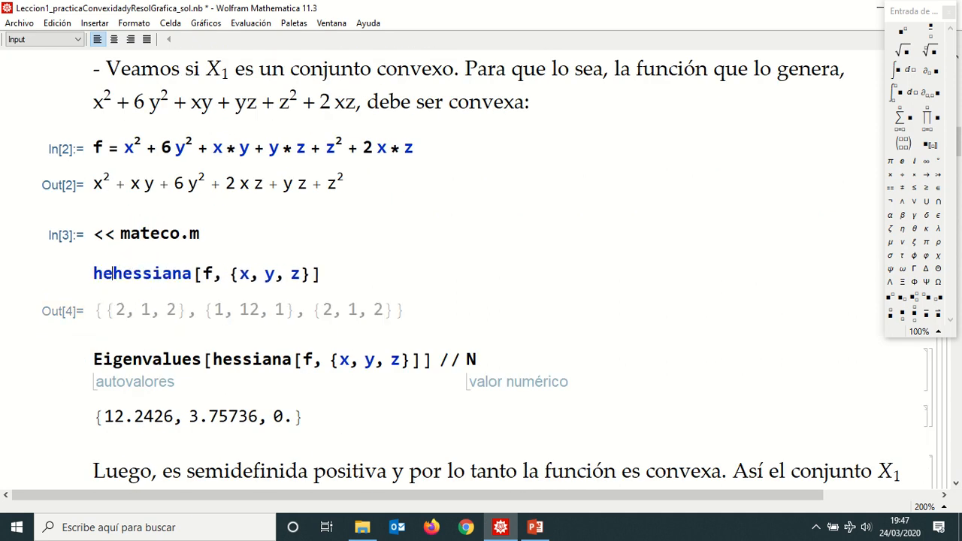
type(" =")
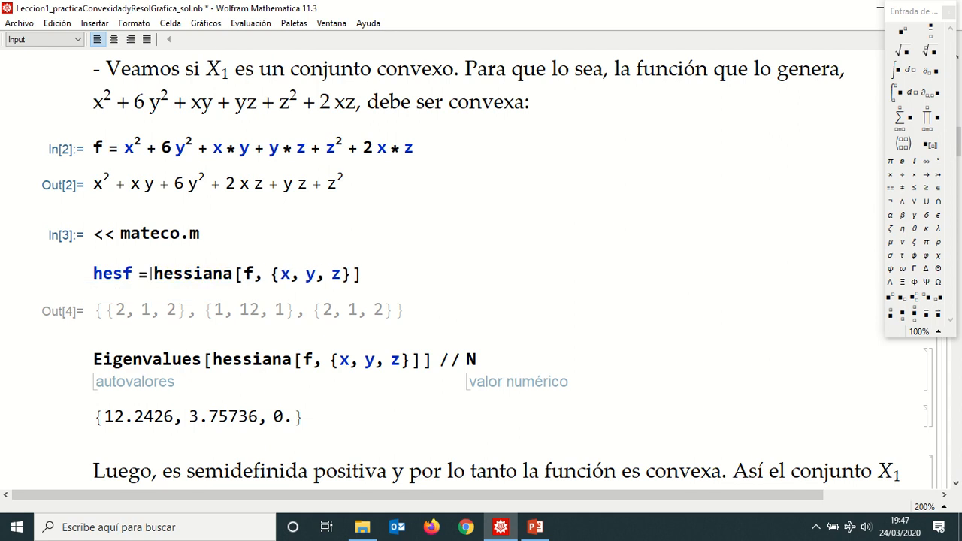
left_click(399, 269)
key("shift+Return")
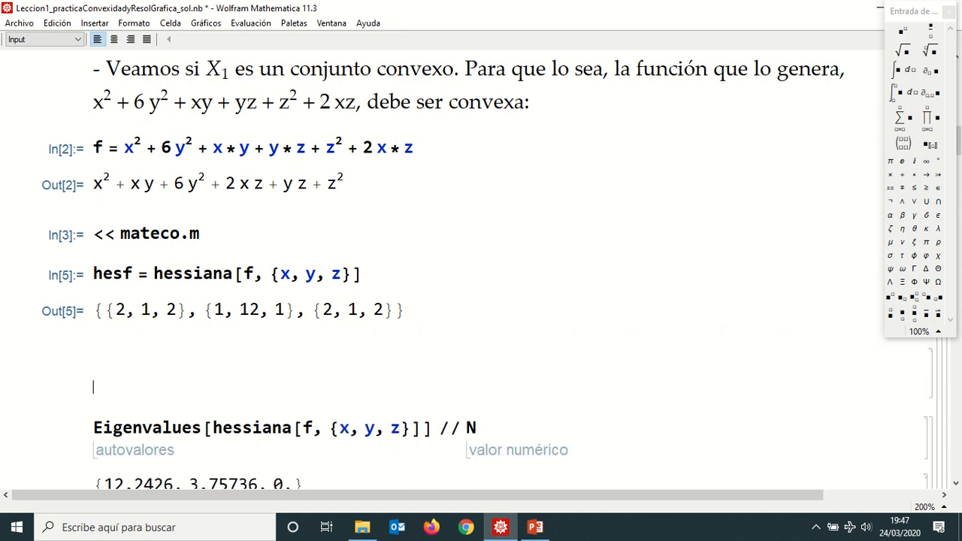
Step: Add and evaluate a new input hesf // MatrixForm below the Hessian result to display it as a matrix
type("hes")
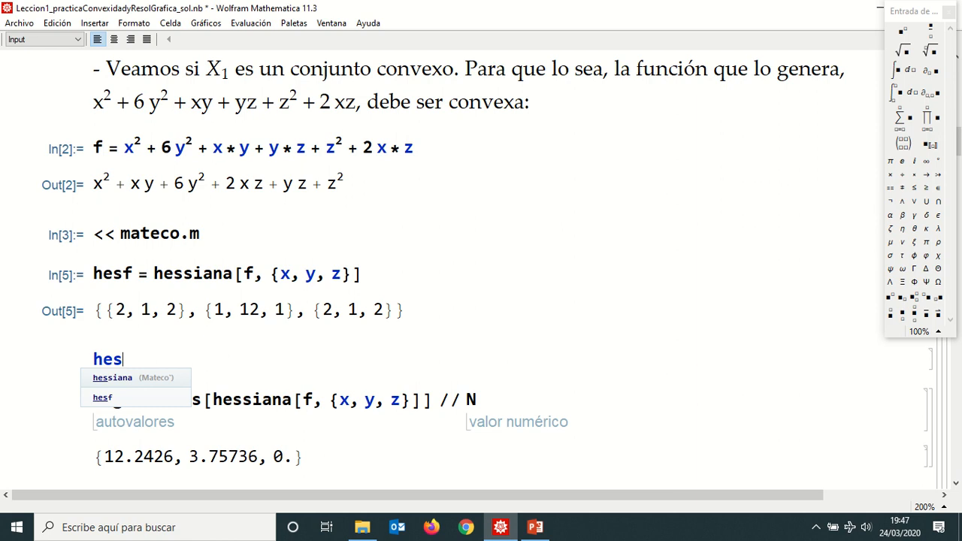
type("f // Ma")
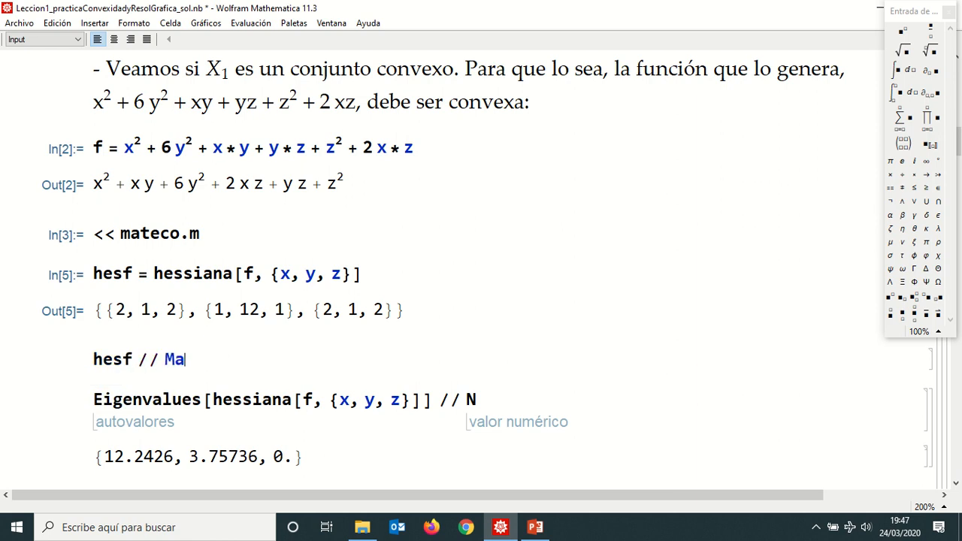
key("Return")
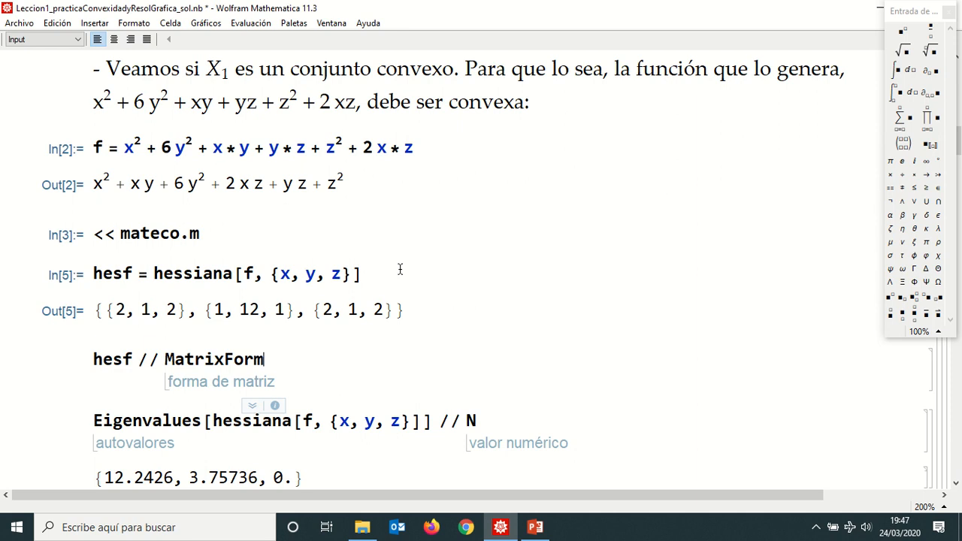
key("shift+Return")
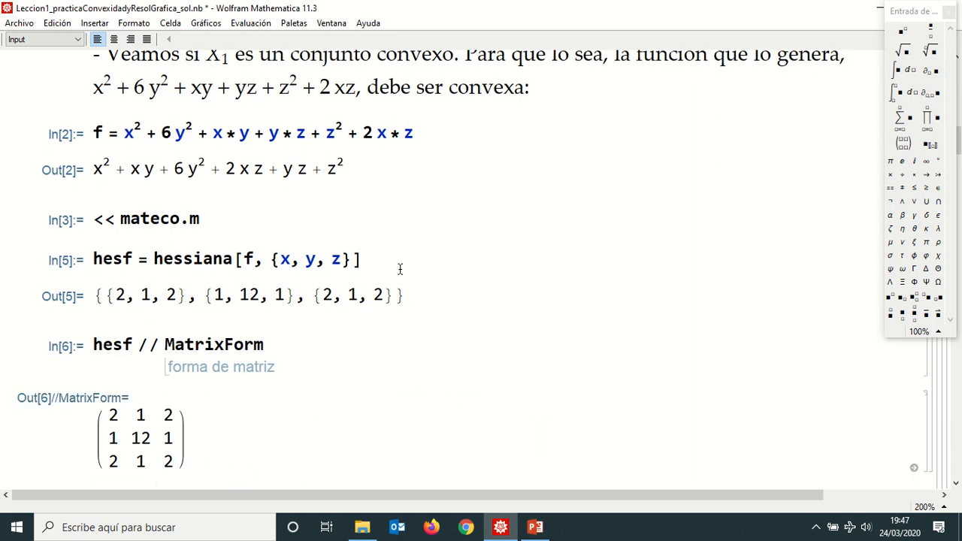
Step: Compute the Hessian's eigenvalues by evaluating Eigenvalues[hesf] in a new cell below the matrix
scroll(128, 248, "down", 3)
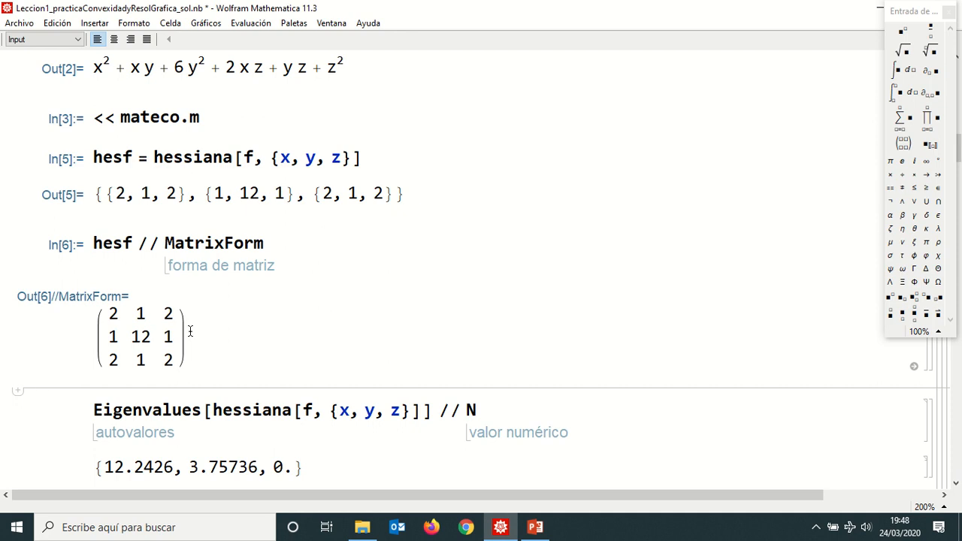
type("Egi")
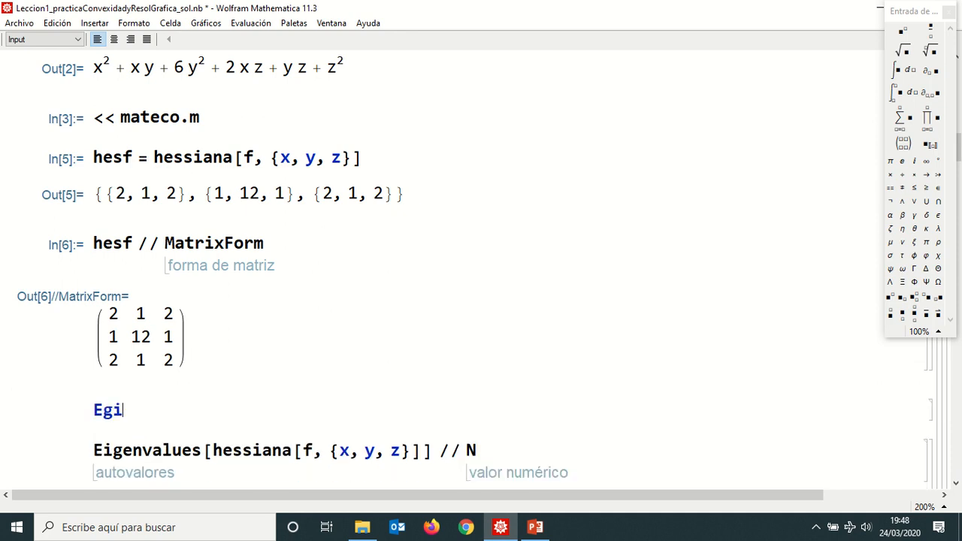
key("BackSpace")
type("igenv")
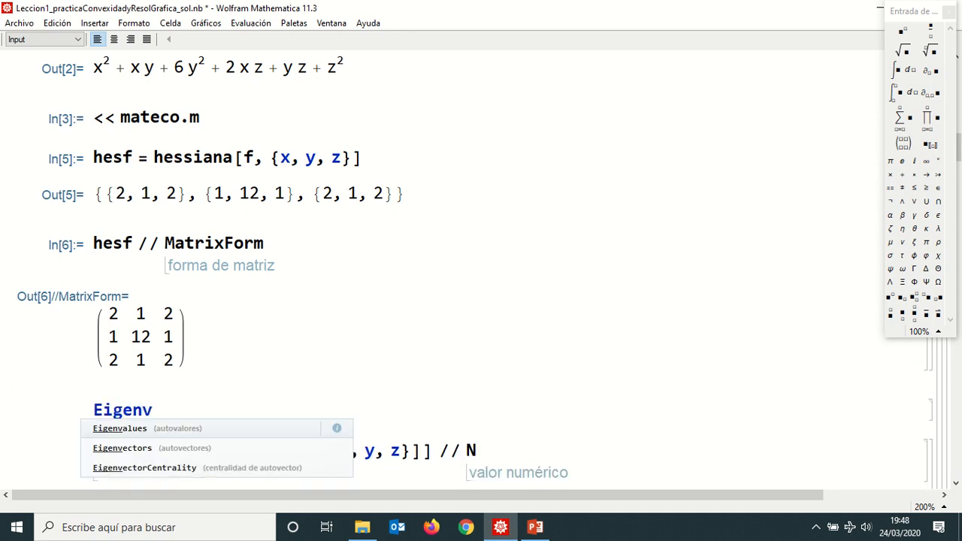
key("Return")
type("[")
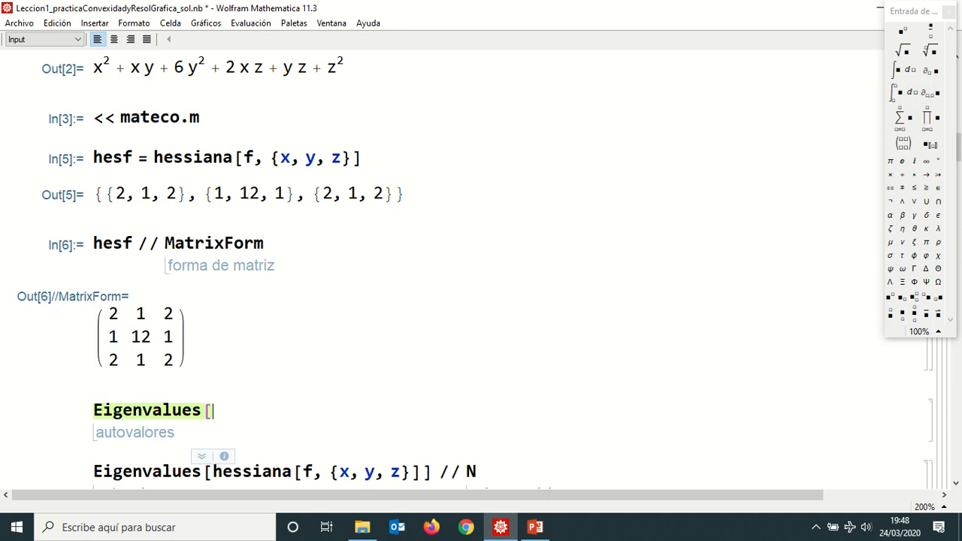
type("hes")
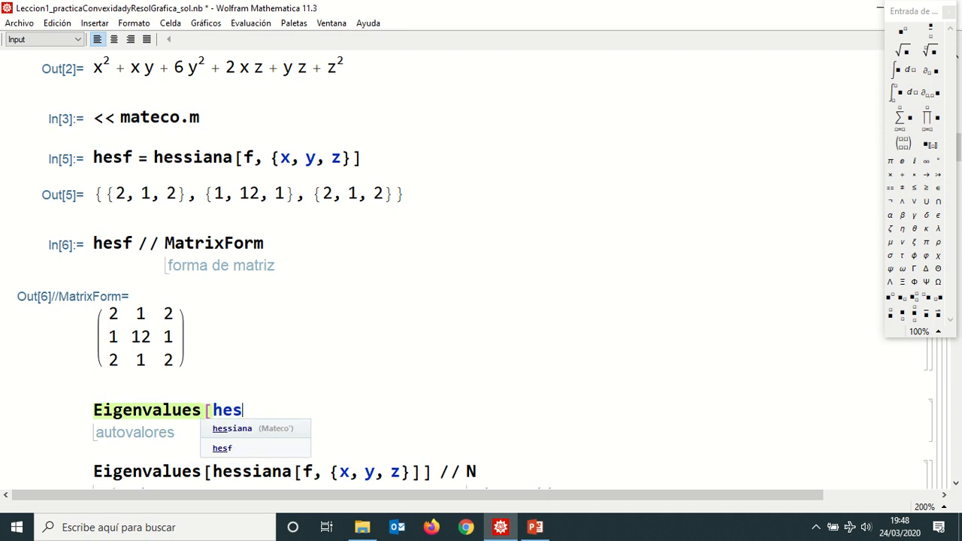
type("f]")
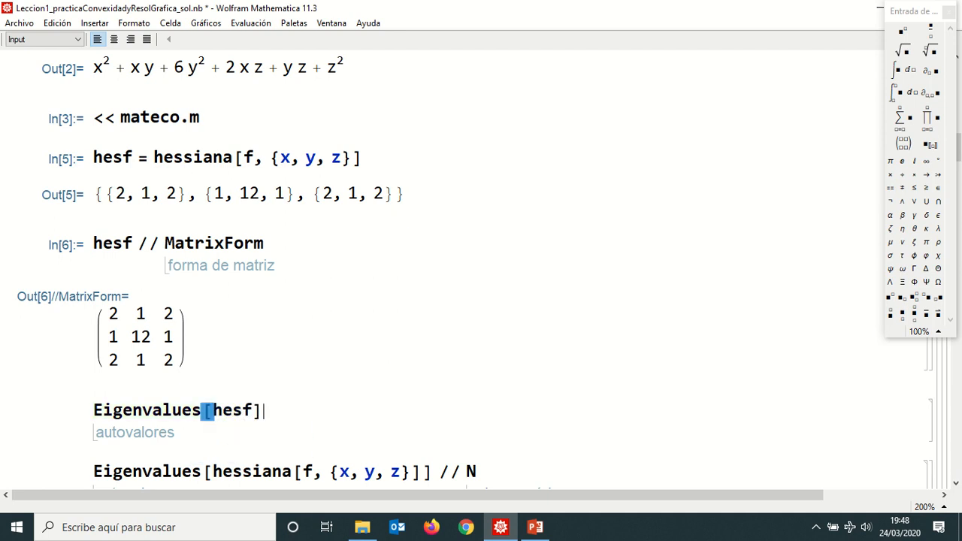
key("shift+Return")
Step: Examine the sign of each exact eigenvalue in the Eigenvalues[hesf] output, highlighting them one by one
scroll(86, 315, "down", 3)
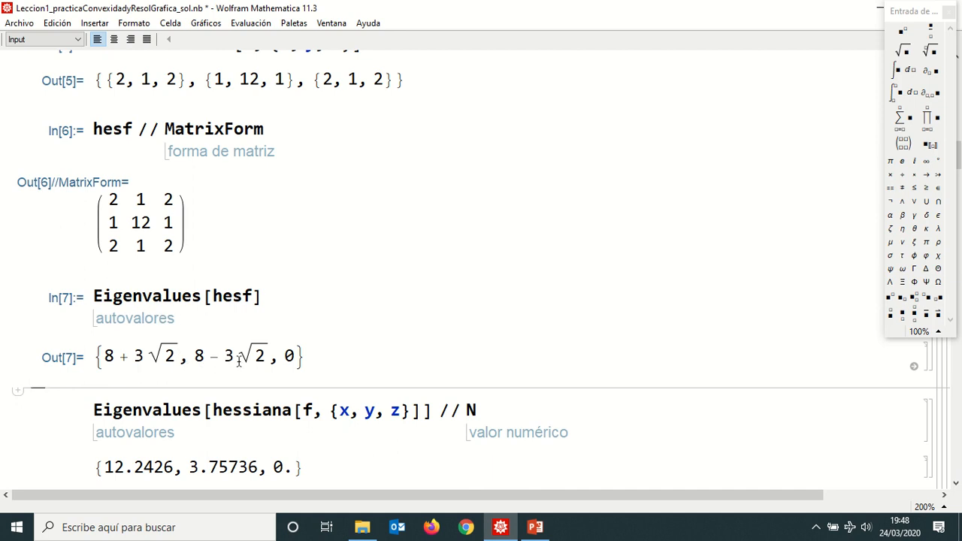
double_click(291, 355)
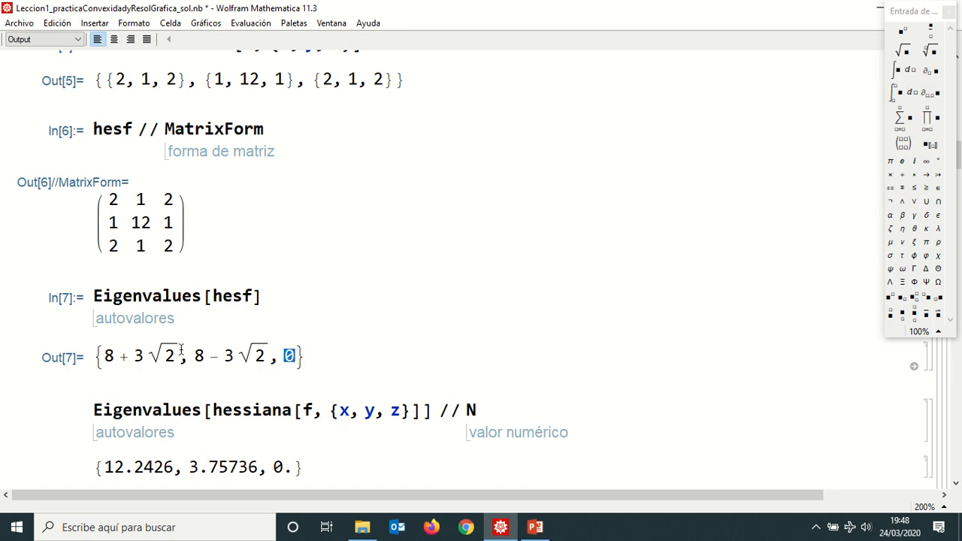
left_click_drag(181, 350, 104, 352)
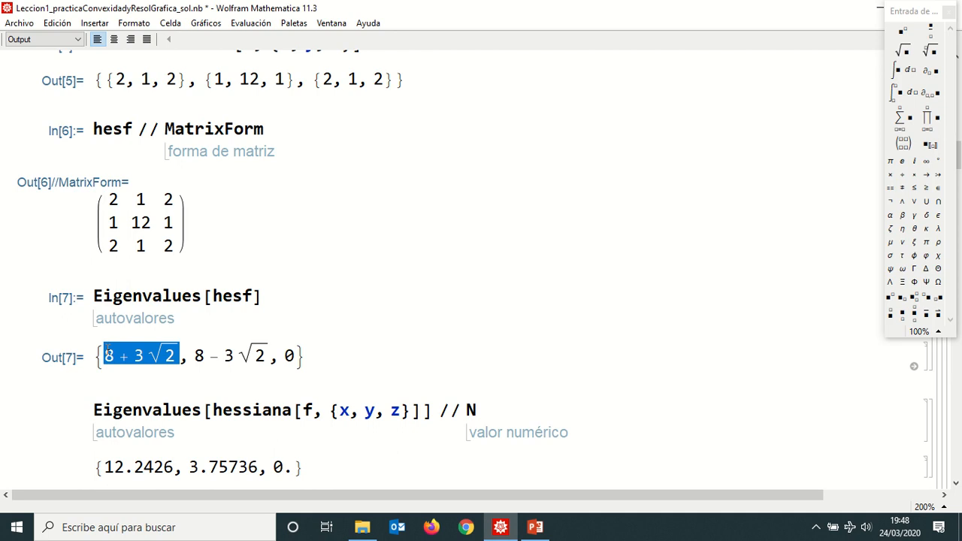
left_click(202, 354)
left_click_drag(200, 354, 265, 368)
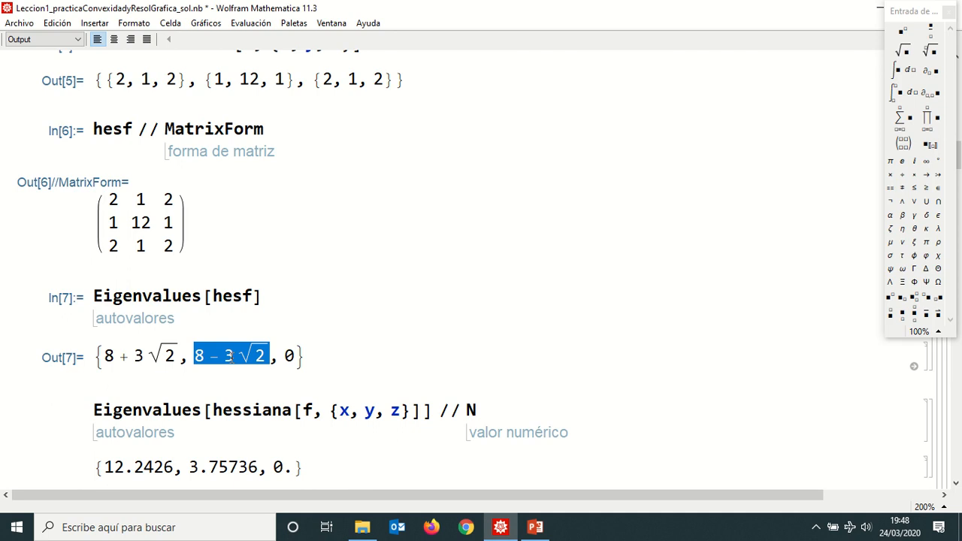
left_click_drag(197, 354, 226, 359)
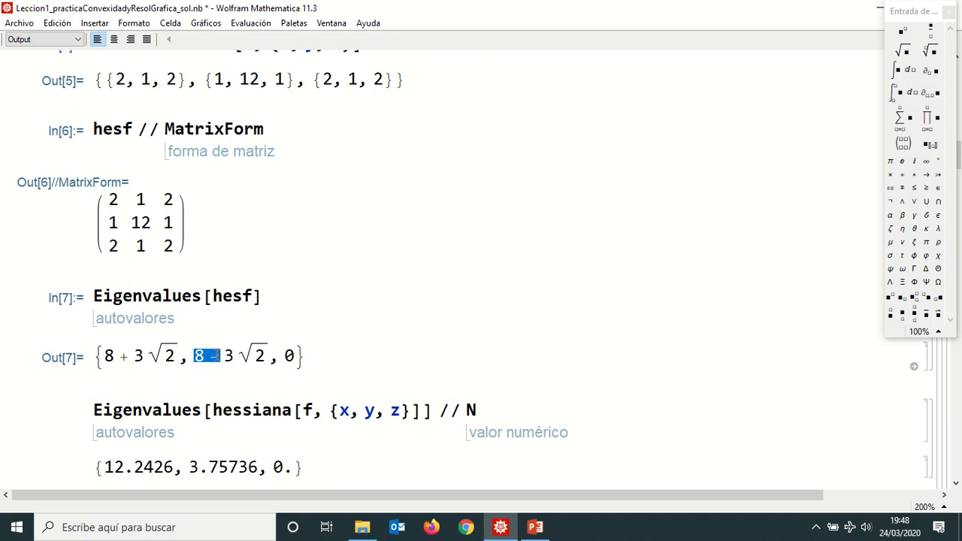
scroll(216, 356, "down", 1)
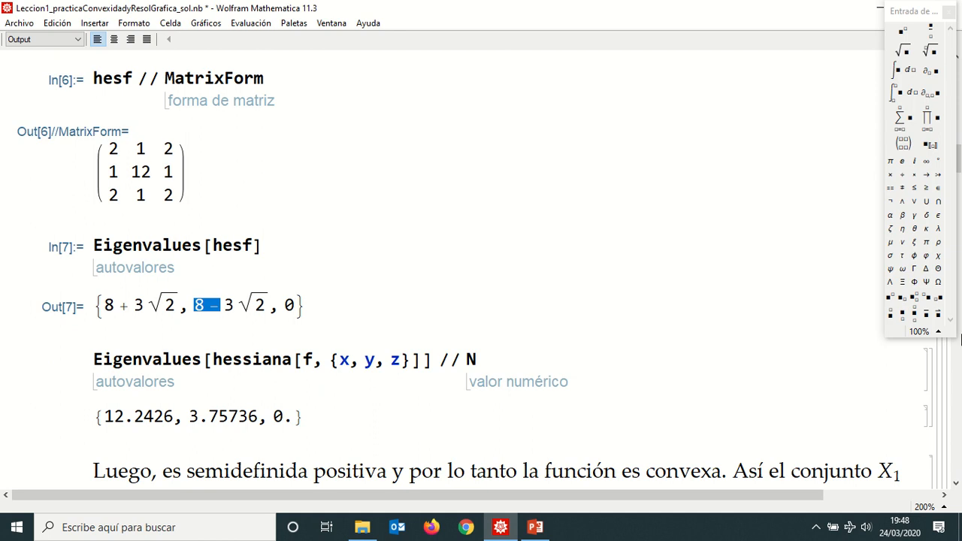
Step: Uncover the cell brackets, duplicate the Eigenvalues[hesf] cell below its output and evaluate the copy as Eigenvalues[hesf] // N
left_click_drag(924, 13, 849, 12)
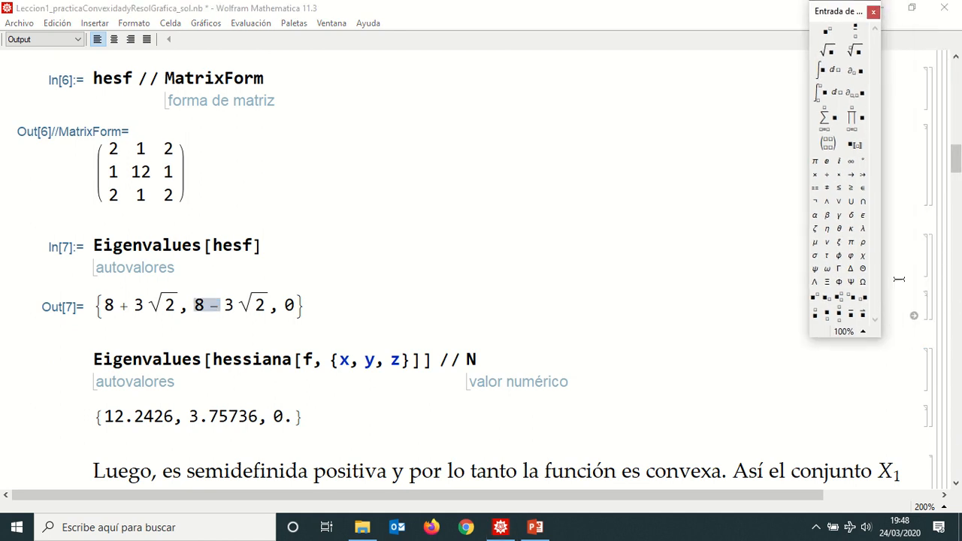
left_click(922, 260)
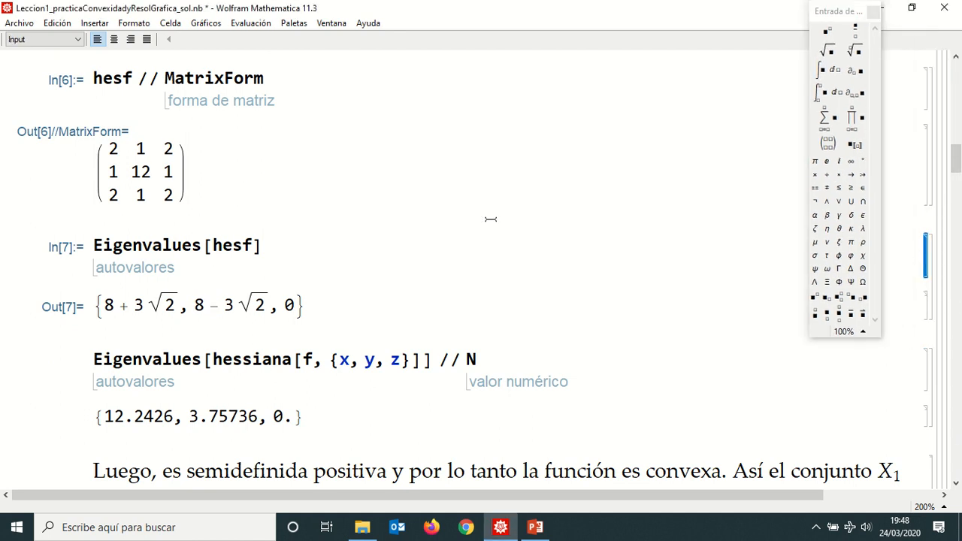
left_click_drag(299, 251, 31, 220)
key("ctrl+c")
left_click(199, 329)
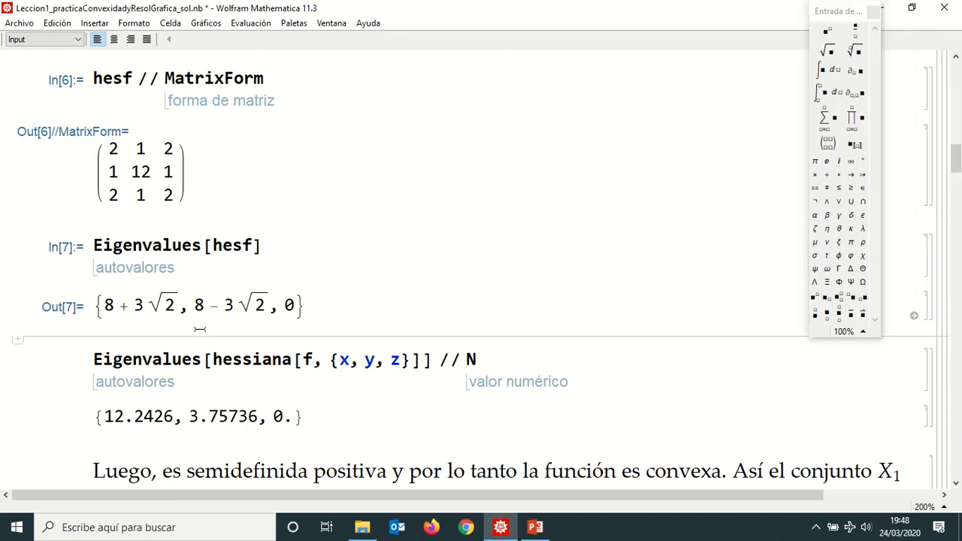
key("ctrl+v")
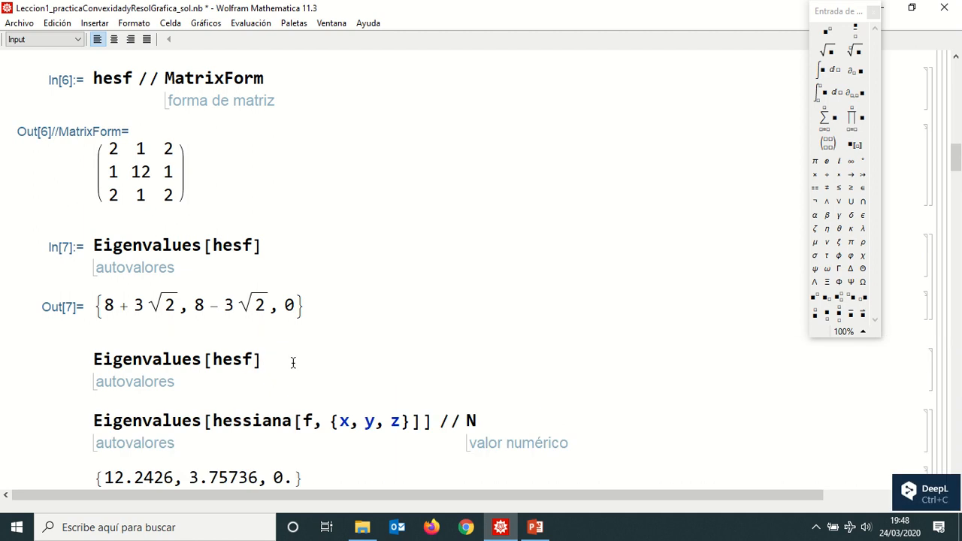
type("//N")
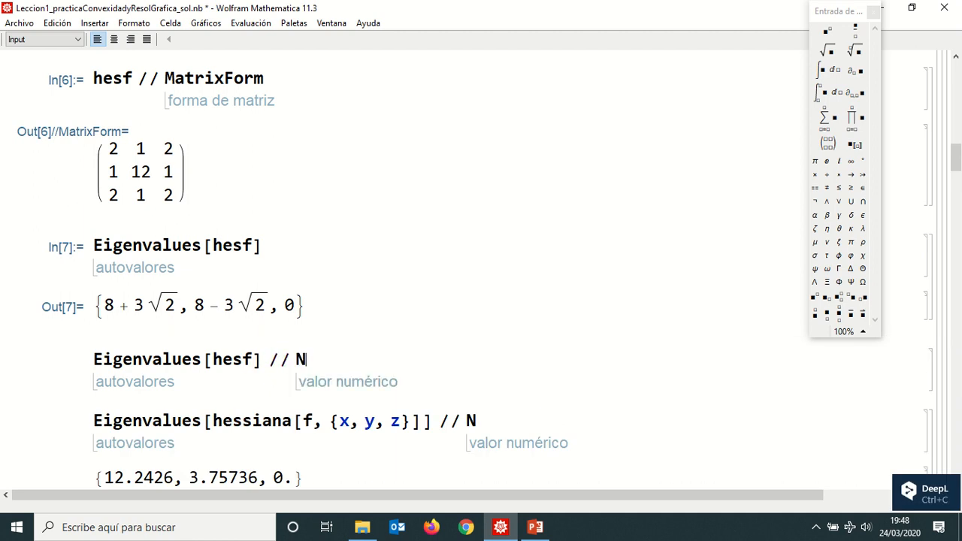
key("shift+Return")
Step: Check the written conclusion about the convexity of X1 against its definition at the start of the solution
scroll(230, 229, "down", 3)
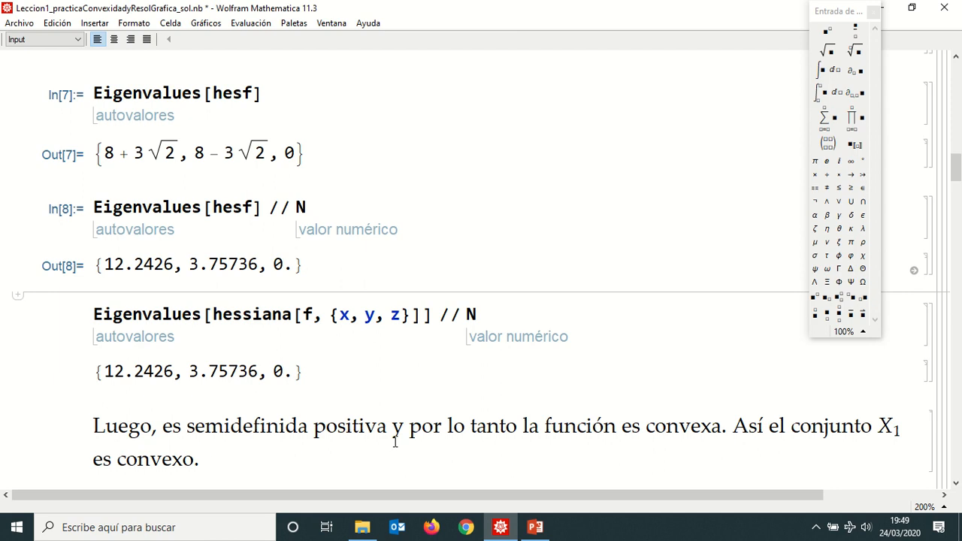
scroll(409, 285, "up", 10)
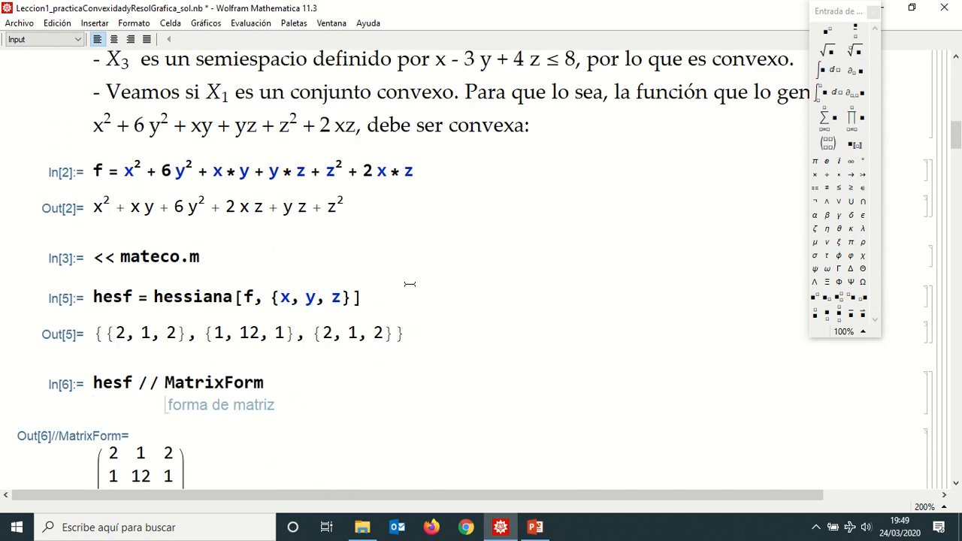
scroll(409, 284, "up", 5)
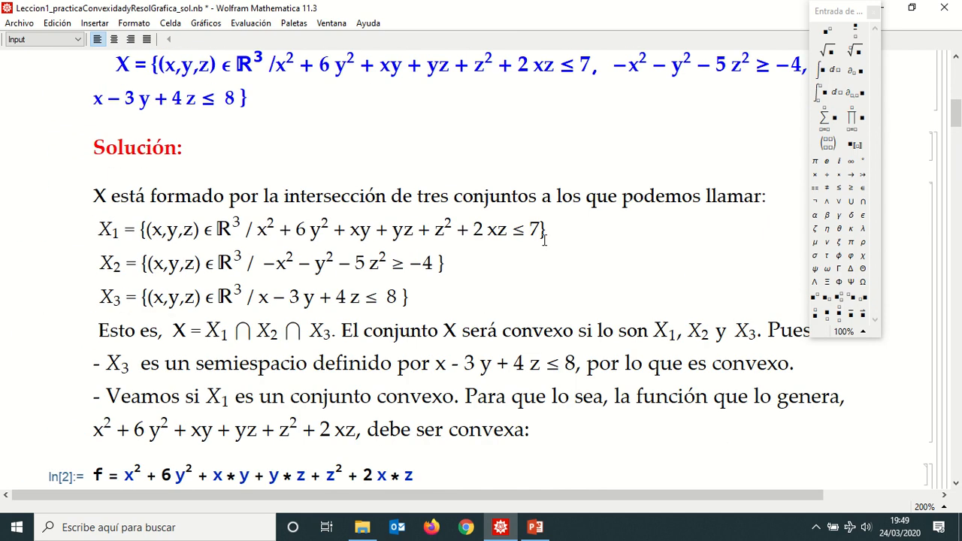
left_click_drag(594, 246, 87, 236)
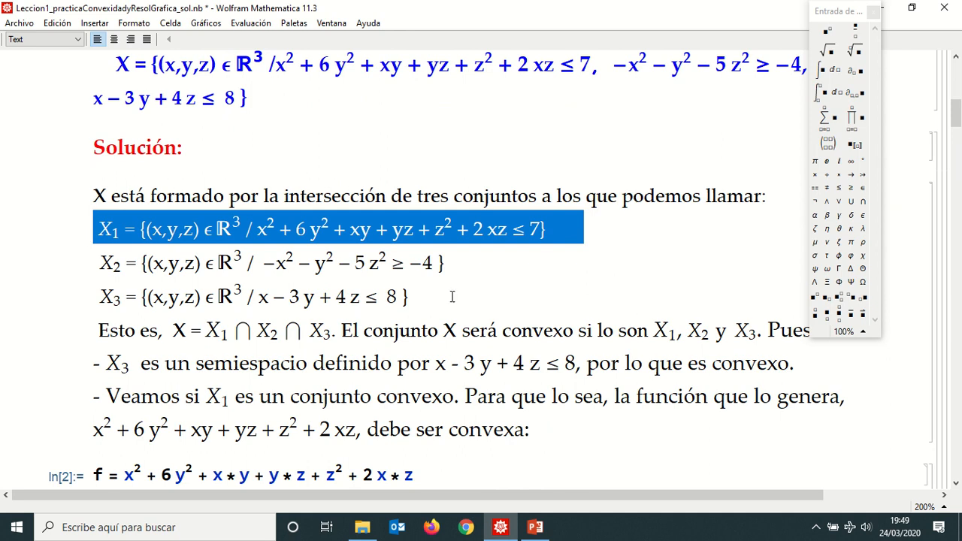
Step: Examine the inequality and generating function −x² − y² − 5z² of set X2, and locate its concavity check with g
left_click_drag(439, 261, 329, 256)
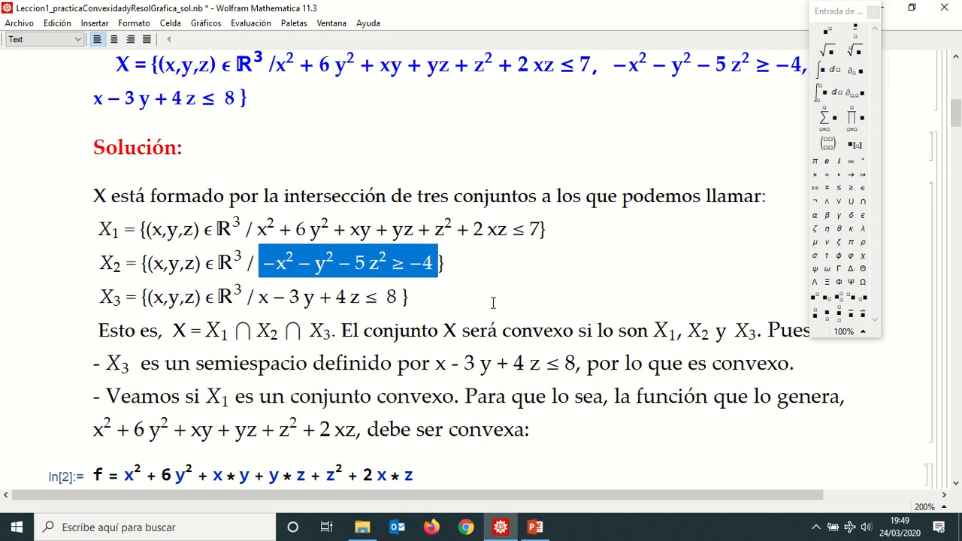
left_click(418, 260)
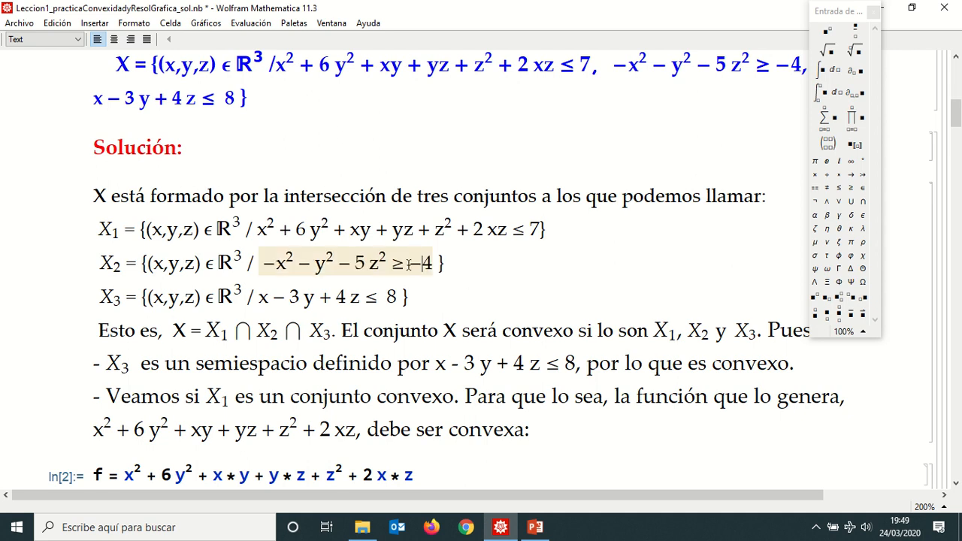
double_click(397, 263)
left_click_drag(388, 263, 262, 263)
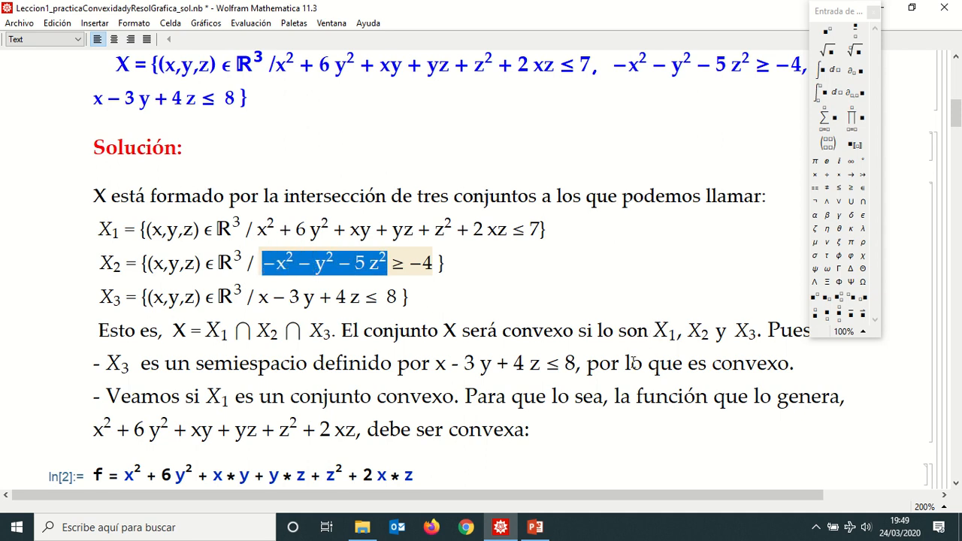
scroll(491, 335, "down", 5)
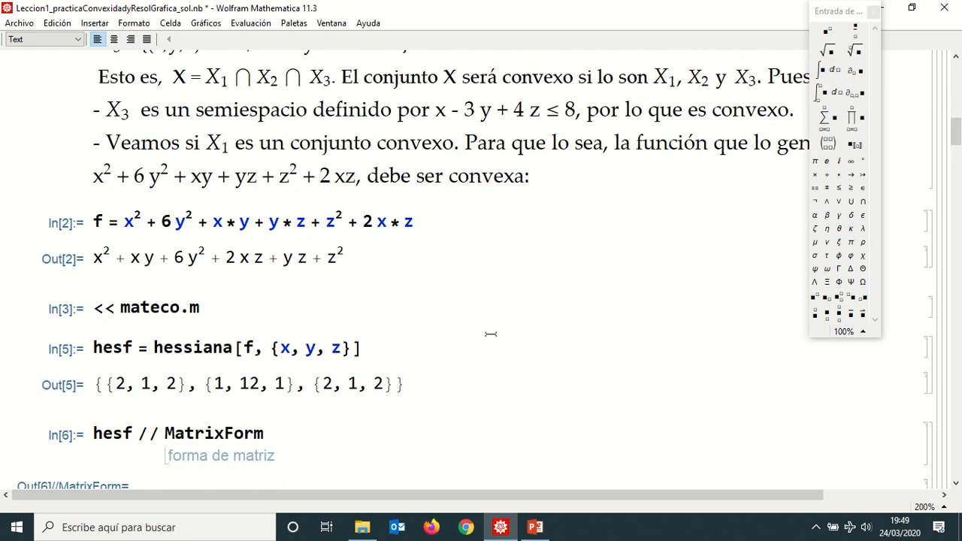
scroll(492, 332, "down", 10)
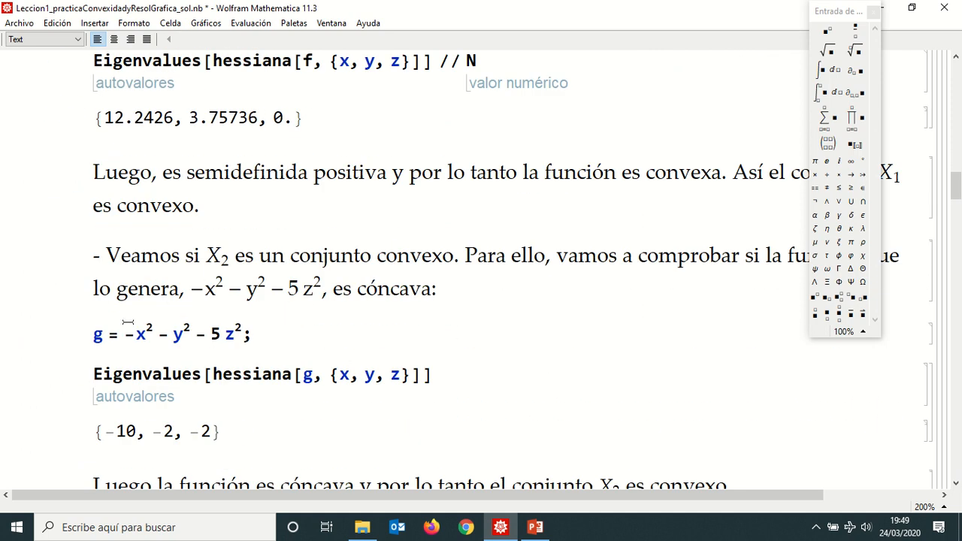
Step: Evaluate the existing definition g = −x² − y² − 5z² for set X2
left_click(105, 340)
left_click(282, 340)
key("shift+Return")
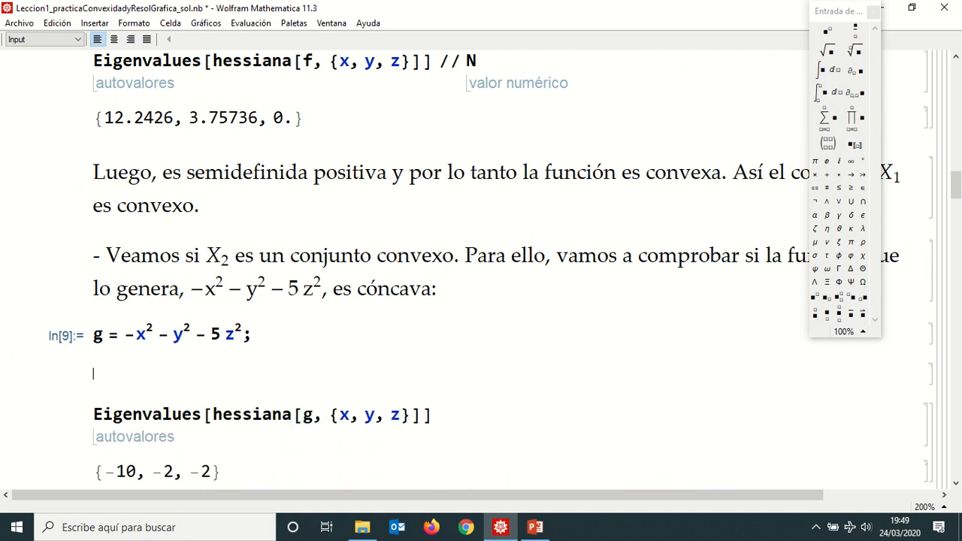
Step: Add a cell below the definition of g with hesg = hessiana[g, {x, y, z}] and evaluate it
type("hess")
key("BackSpace")
key("BackSpace")
type("s")
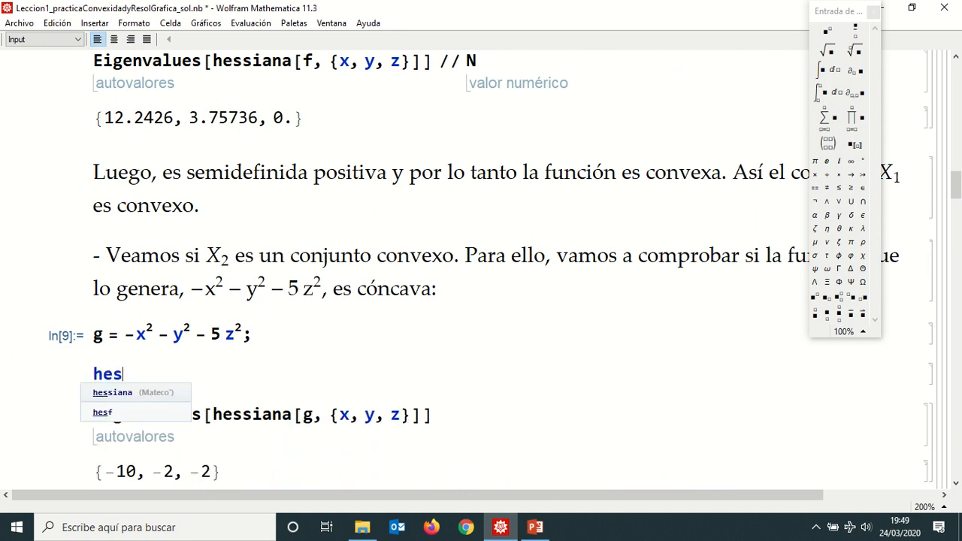
type("g = hessiana")
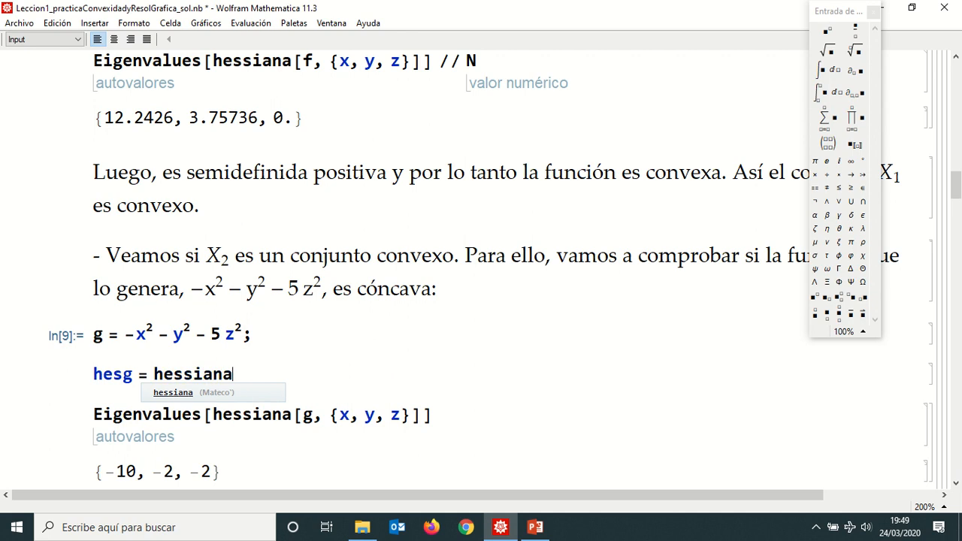
type("[g,")
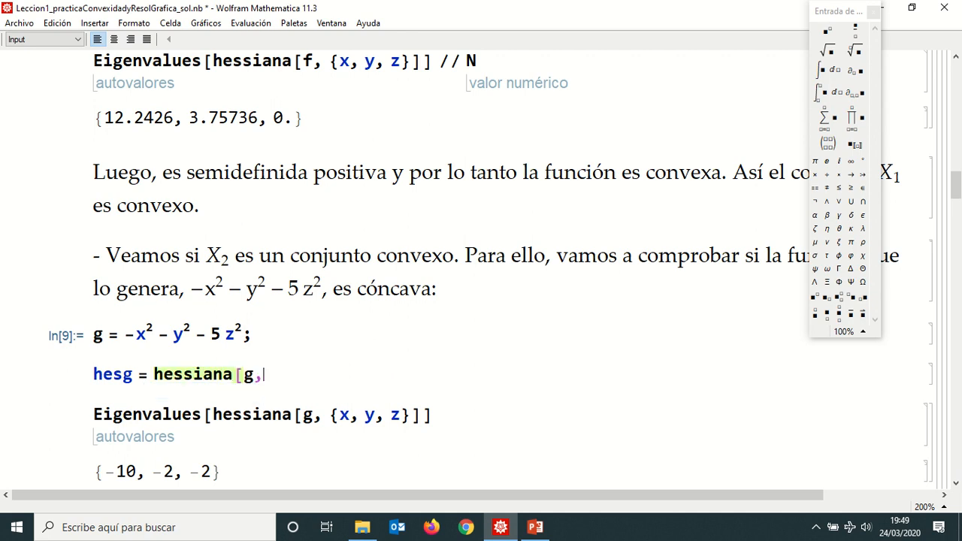
type(" {x, y, z}]")
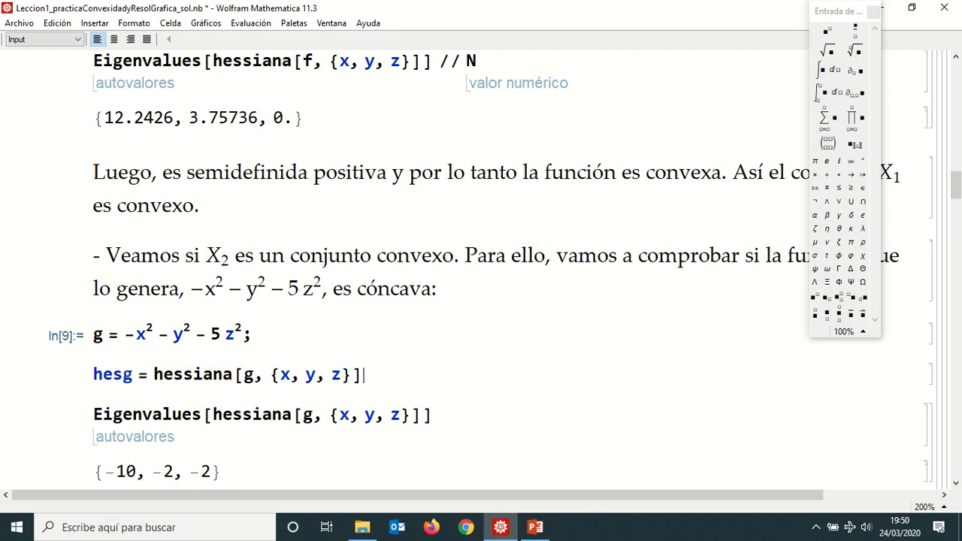
key("shift+Return")
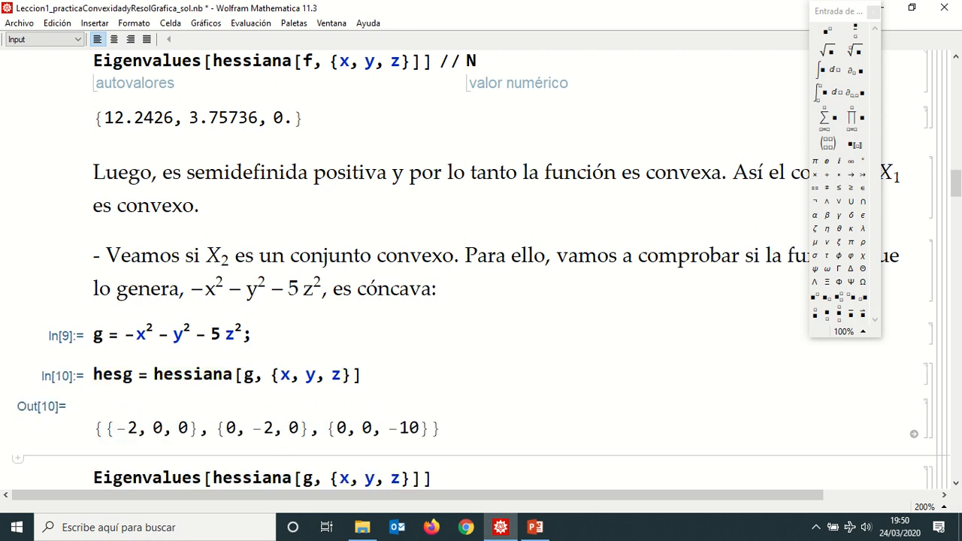
Step: Display the Hessian of g as a matrix by evaluating hesg // MatrixForm in a new cell below its output
key("Return")
key("BackSpace")
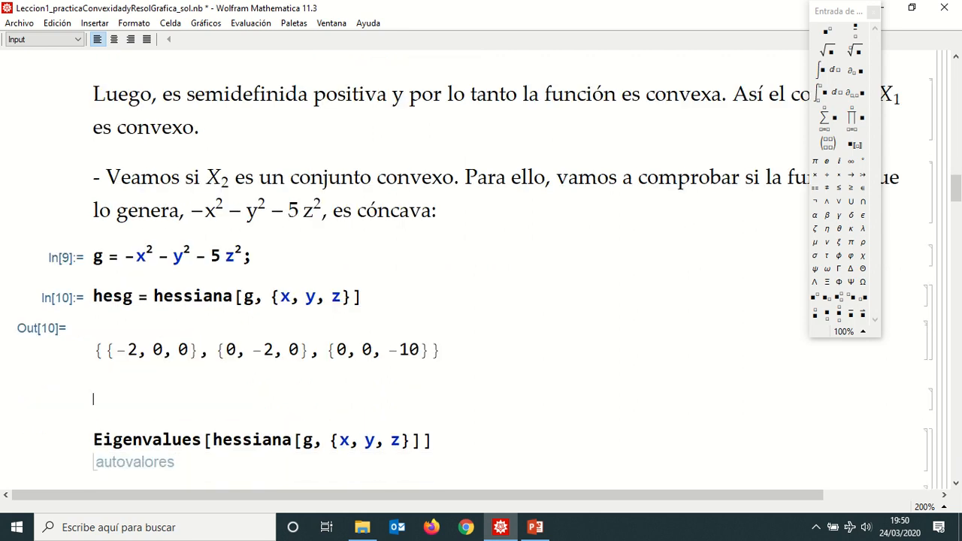
type("hesg")
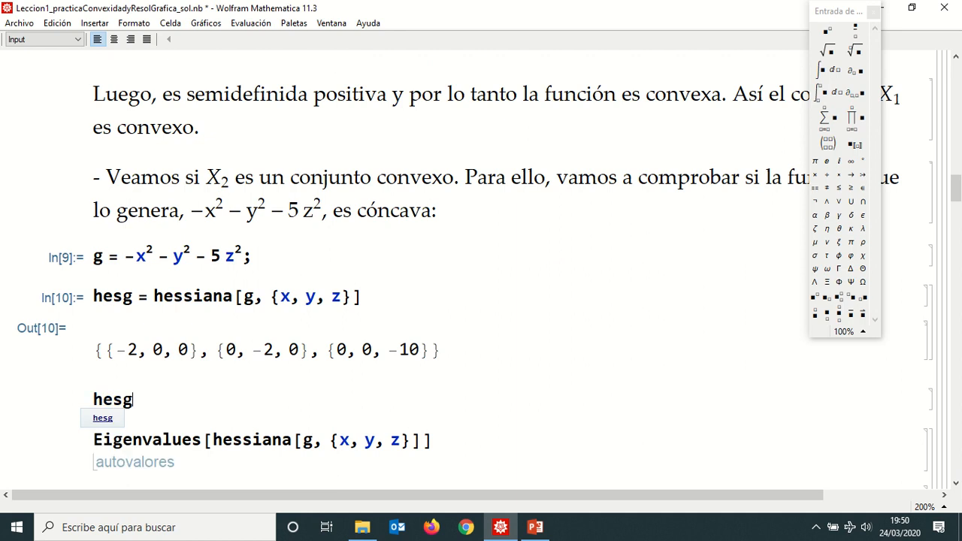
type(" // Ma")
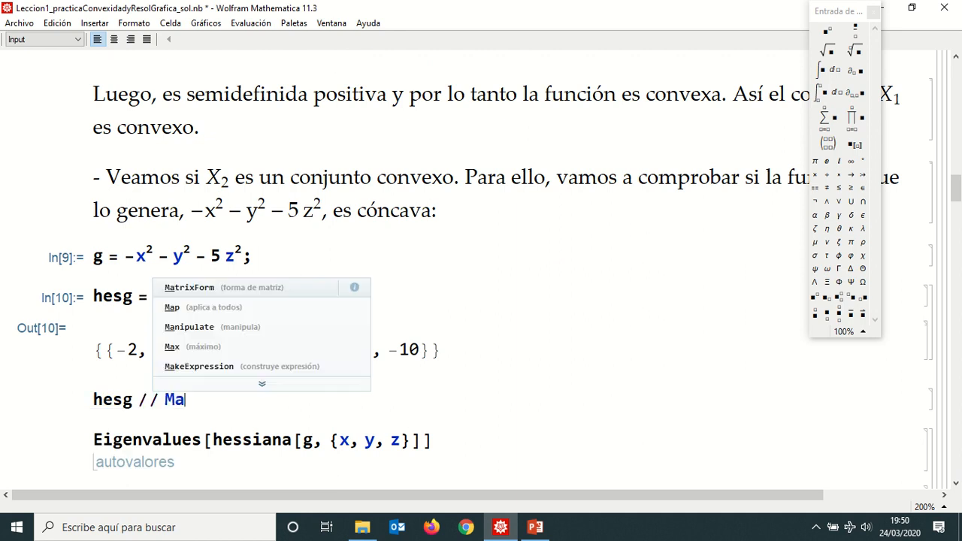
key("Return")
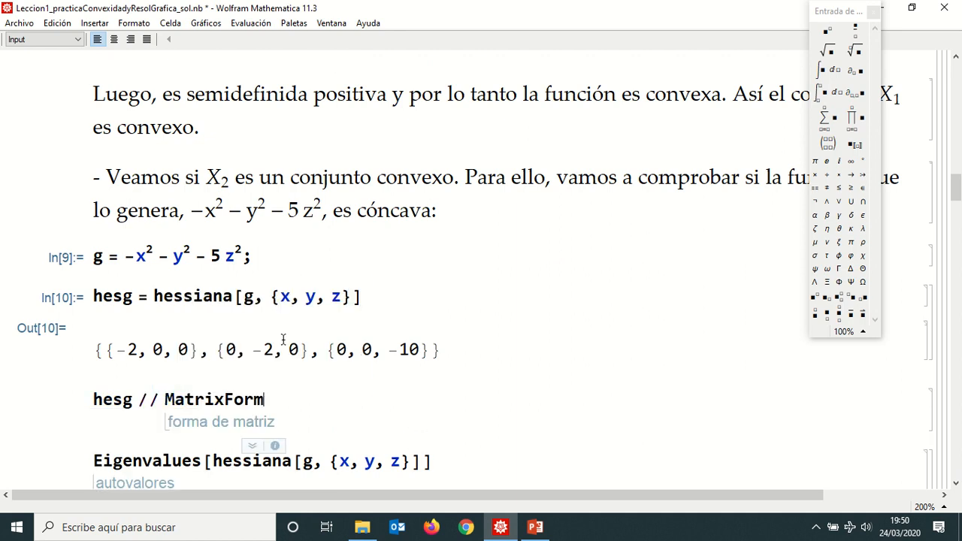
key("shift+Return")
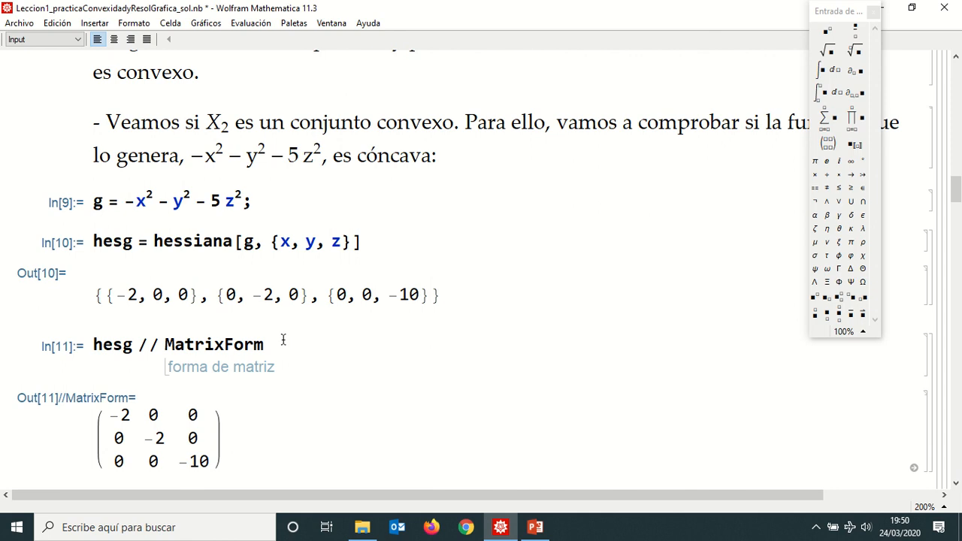
Step: Compute the Hessian's eigenvalues by evaluating Eigenvalues[hesg] in a new cell below the matrix output
scroll(114, 396, "down", 3)
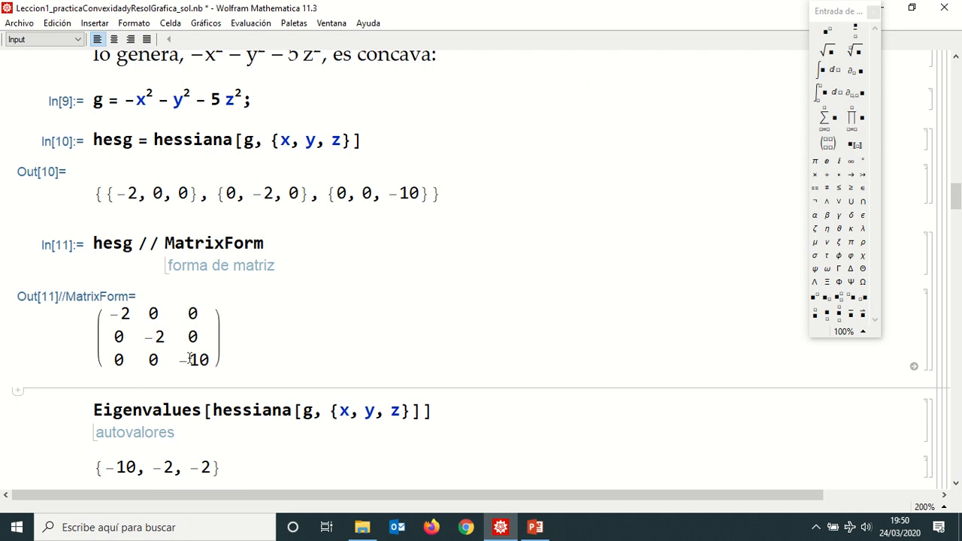
type("Eige")
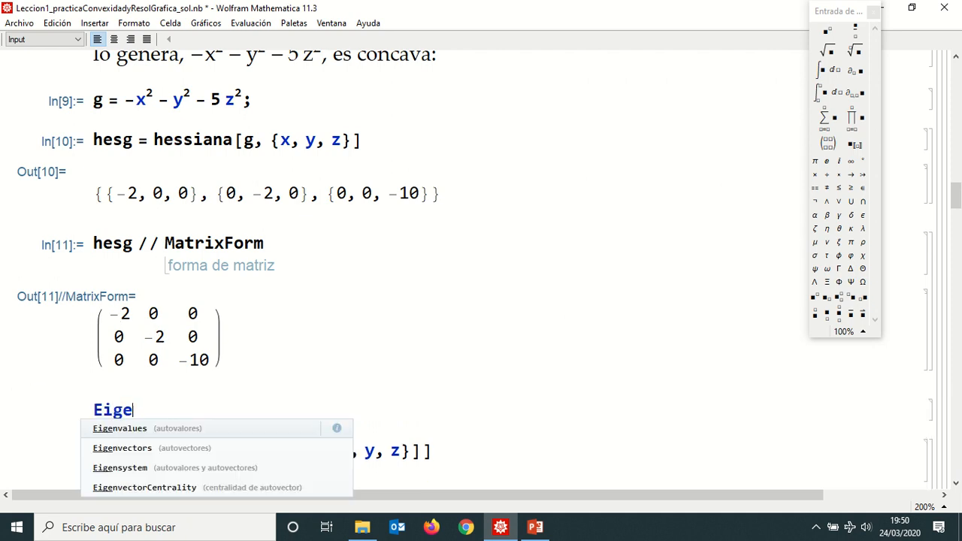
type("nvalues[")
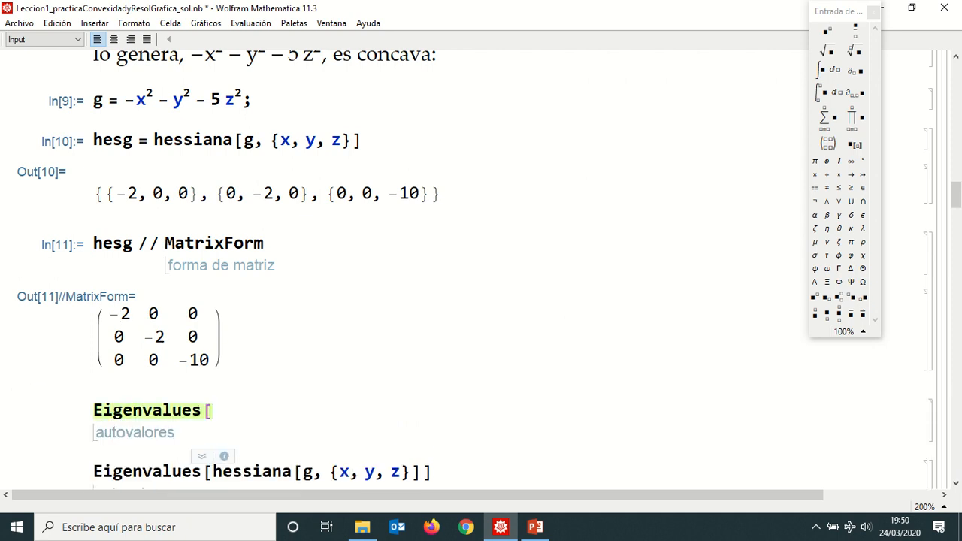
type("hesg]")
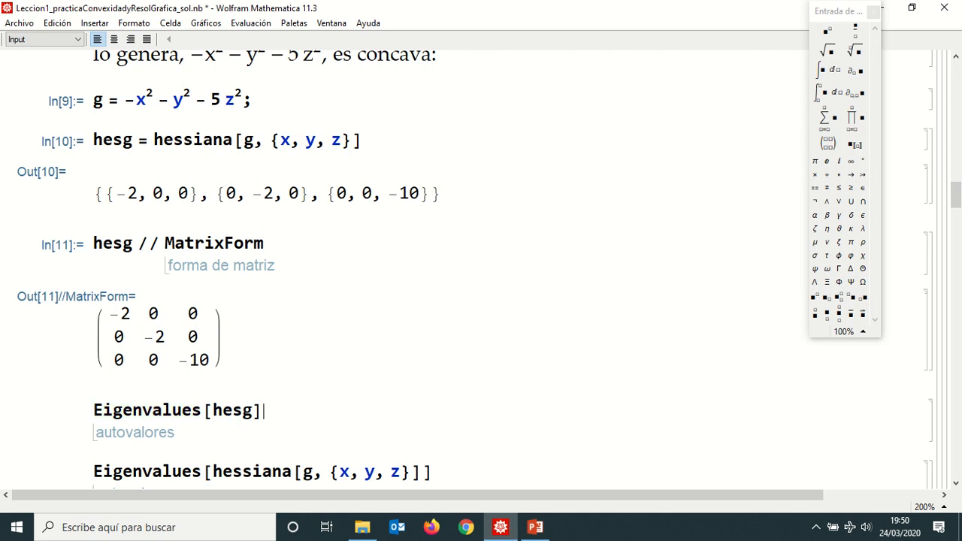
key("shift+Return")
Step: Read the written conclusions about the convexity of X2 and X, and collapse the first exercise's solution
scroll(301, 309, "down", 2)
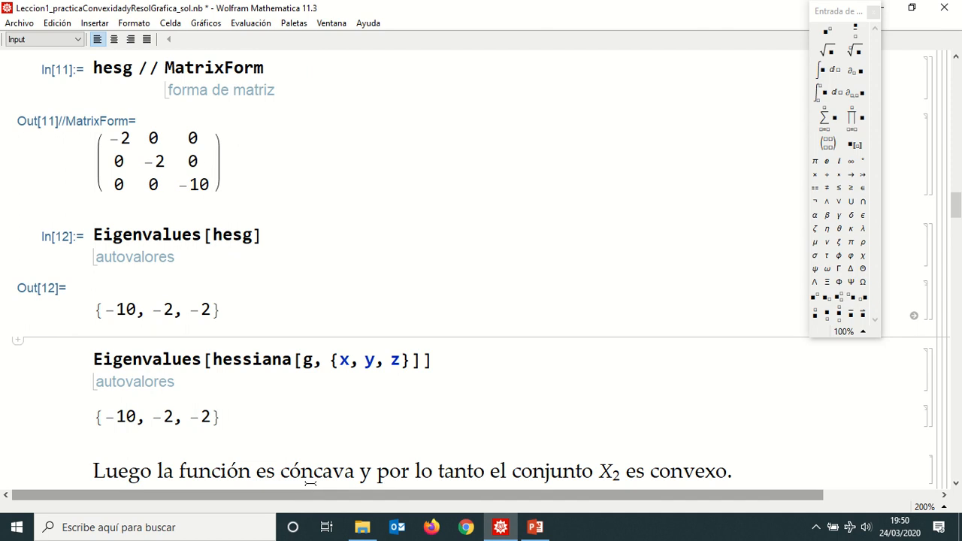
scroll(309, 485, "down", 1)
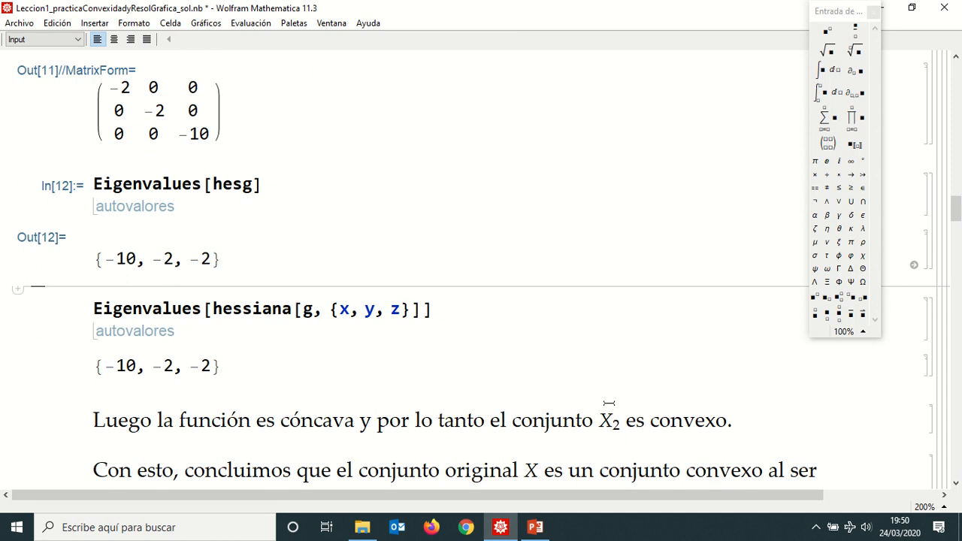
scroll(610, 402, "down", 3)
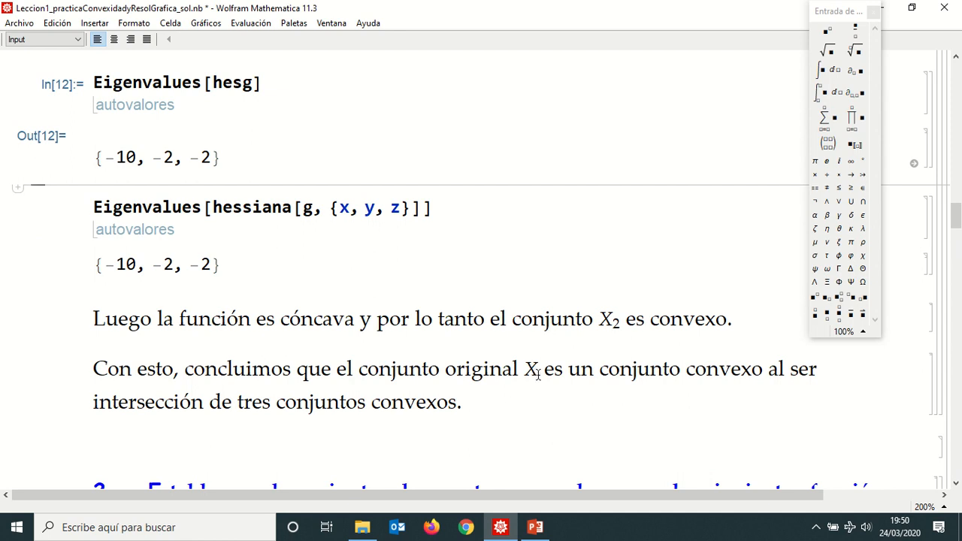
double_click(936, 301)
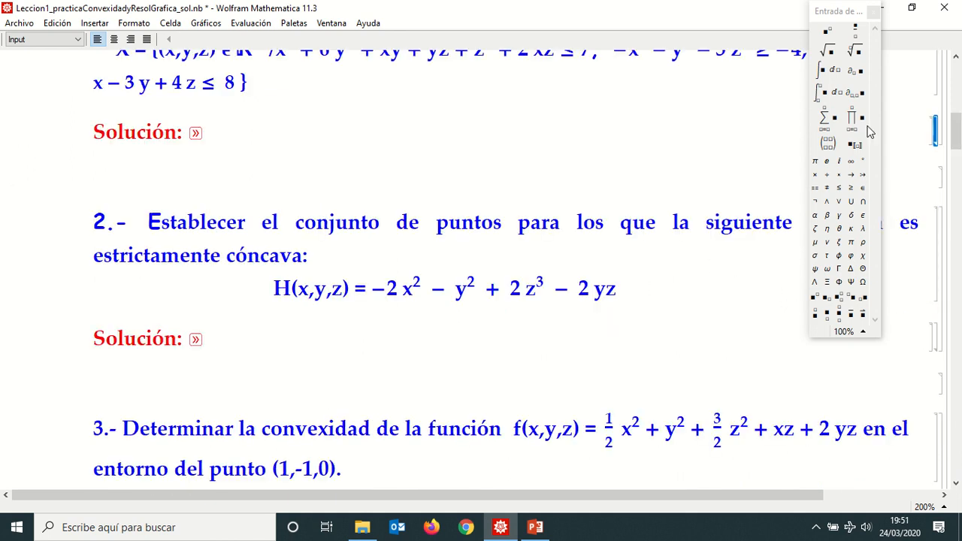